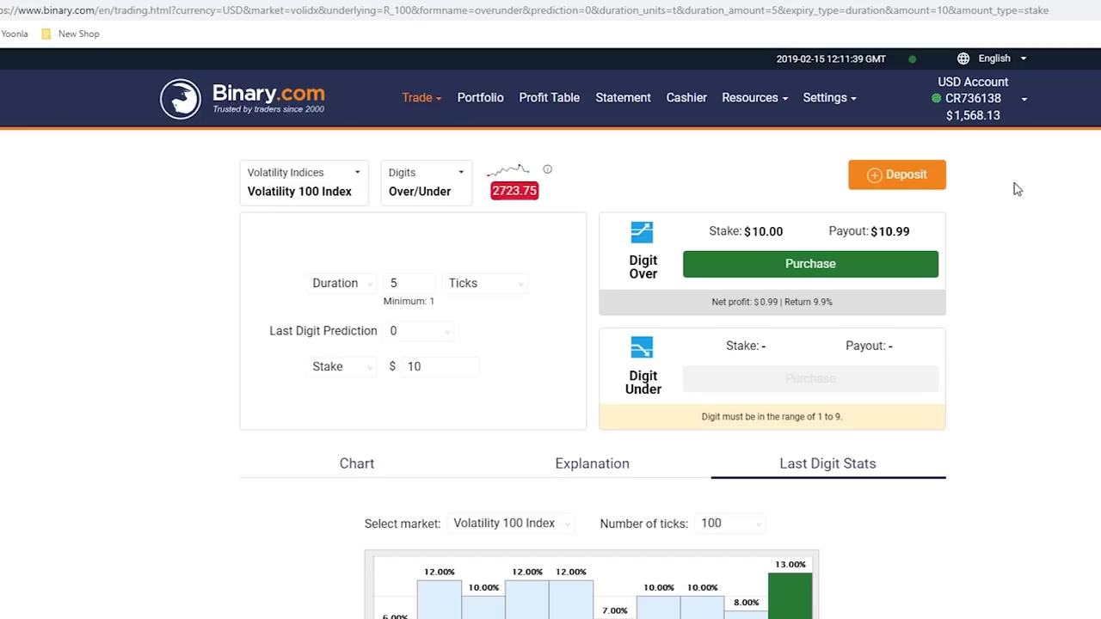
left_click(972, 110)
left_click(962, 115)
left_click(962, 115)
left_click(962, 115)
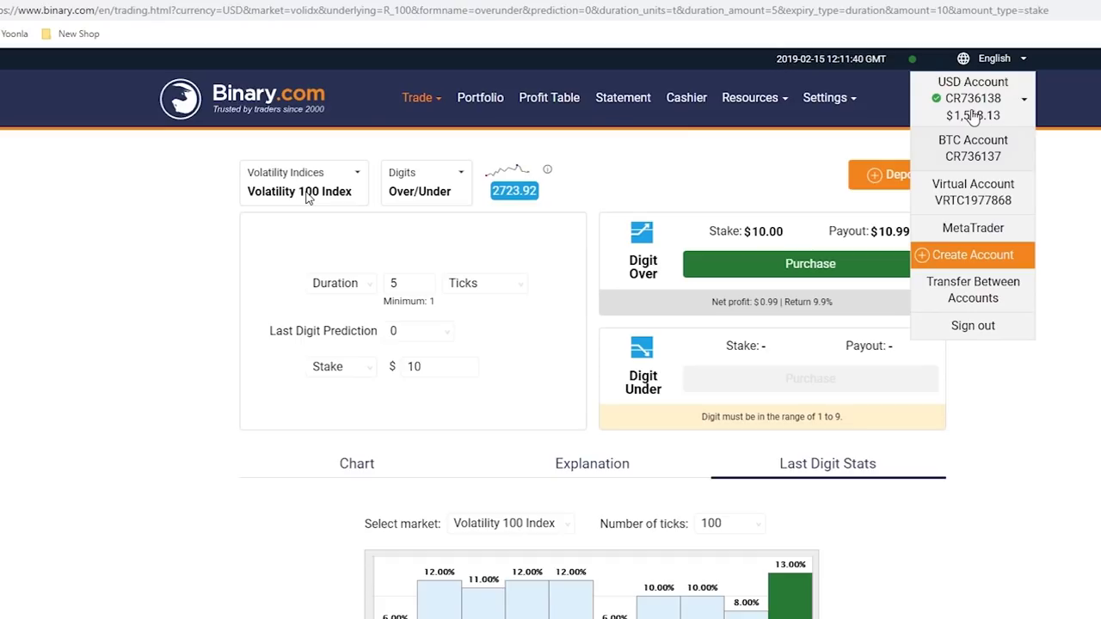
left_click(972, 115)
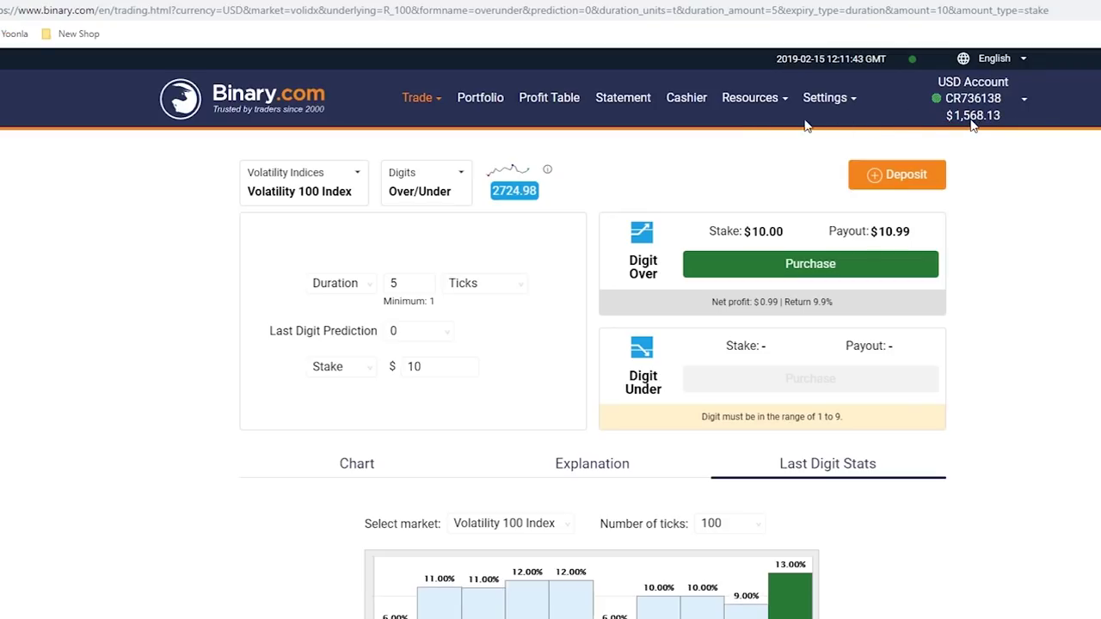
Step: Open the cashier and start a withdrawal from the USD account
left_click(684, 103)
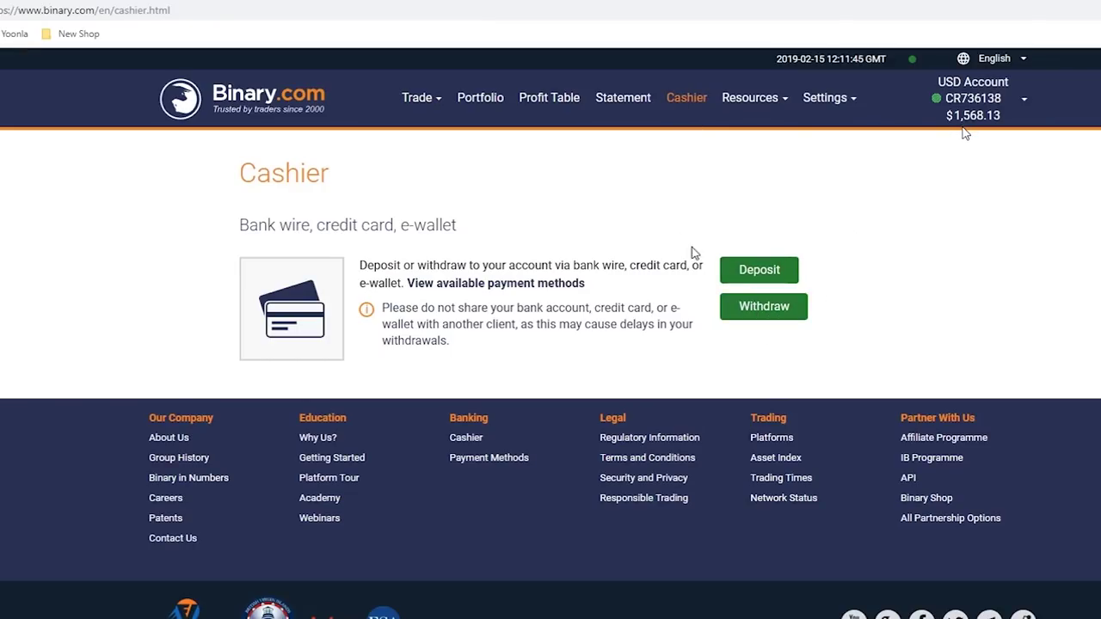
left_click(762, 311)
left_click_drag(256, 210, 682, 212)
left_click(691, 214)
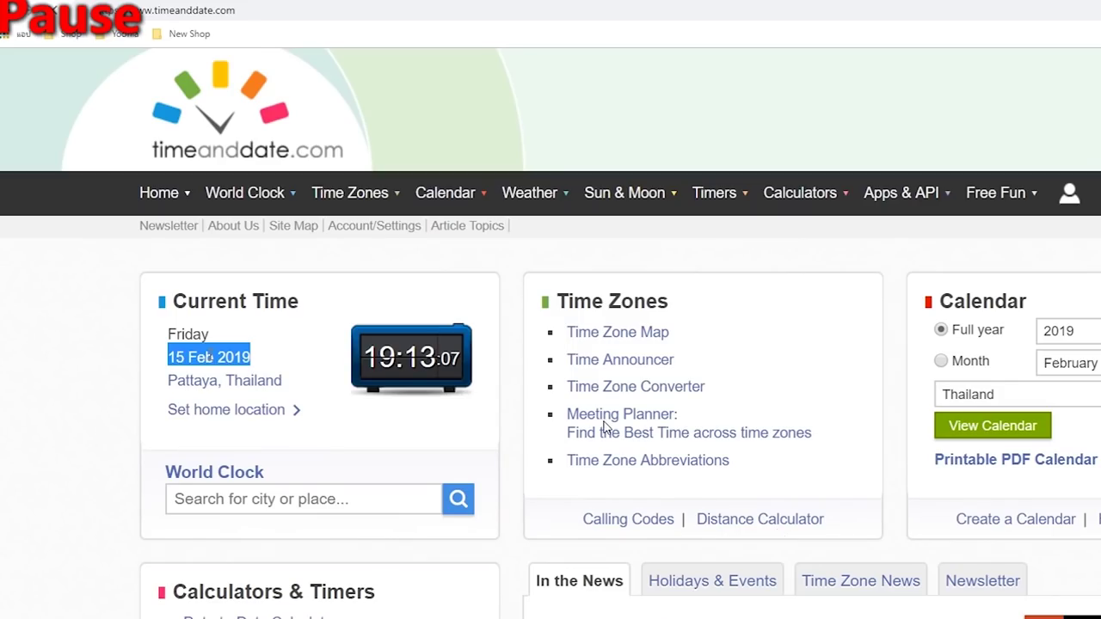
left_click(210, 356)
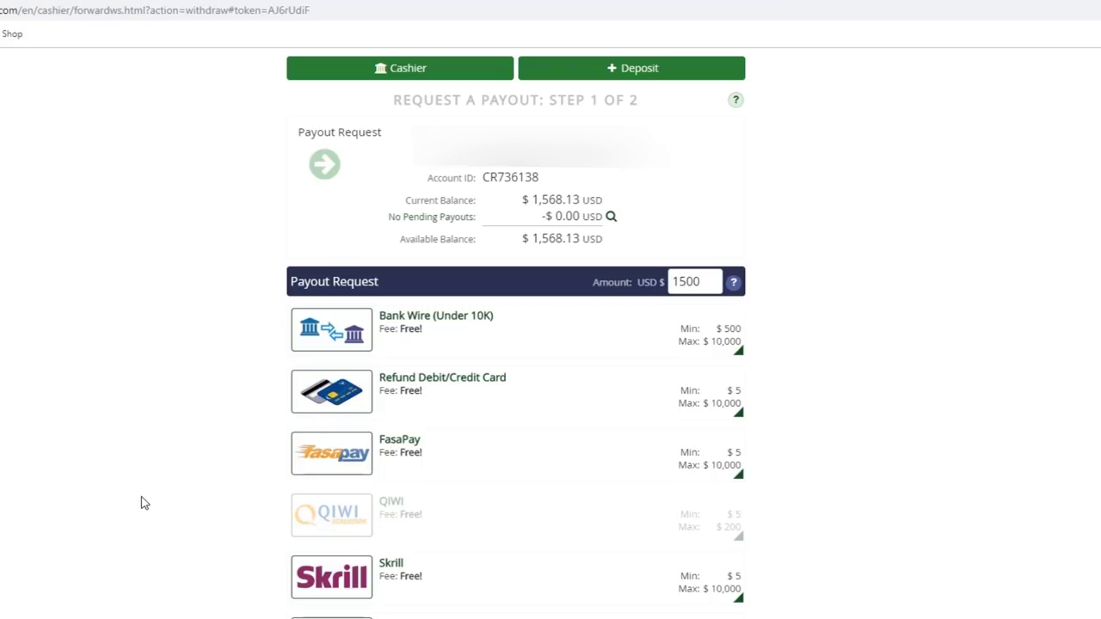
Step: Choose Skrill as the method for the 1500 USD payout request and review the requested amount
left_click(324, 585)
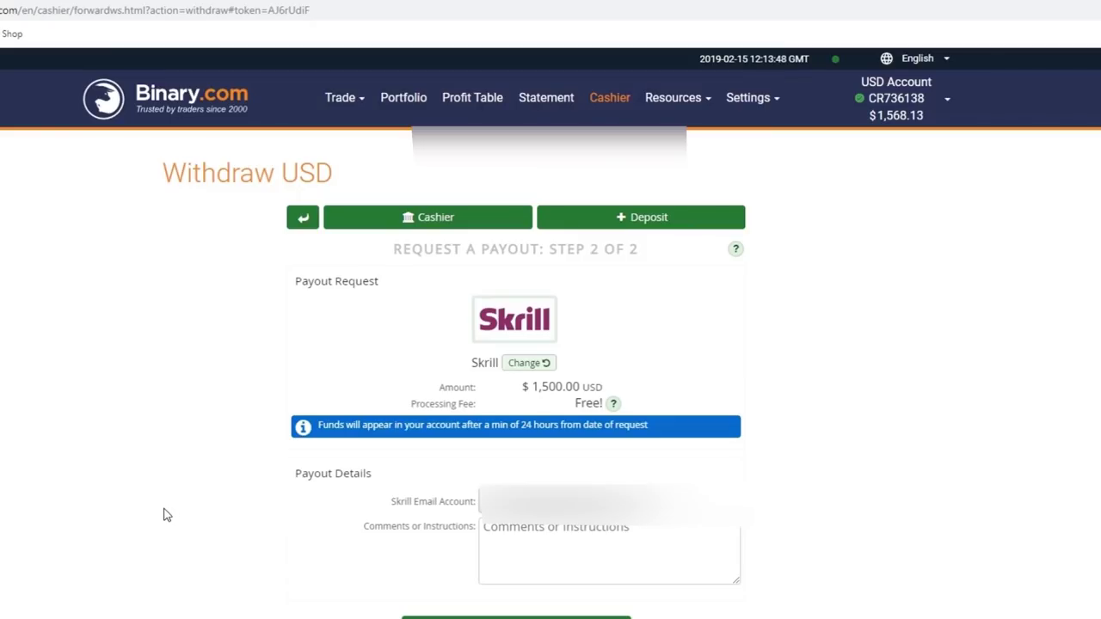
left_click_drag(435, 389, 611, 390)
left_click(614, 373)
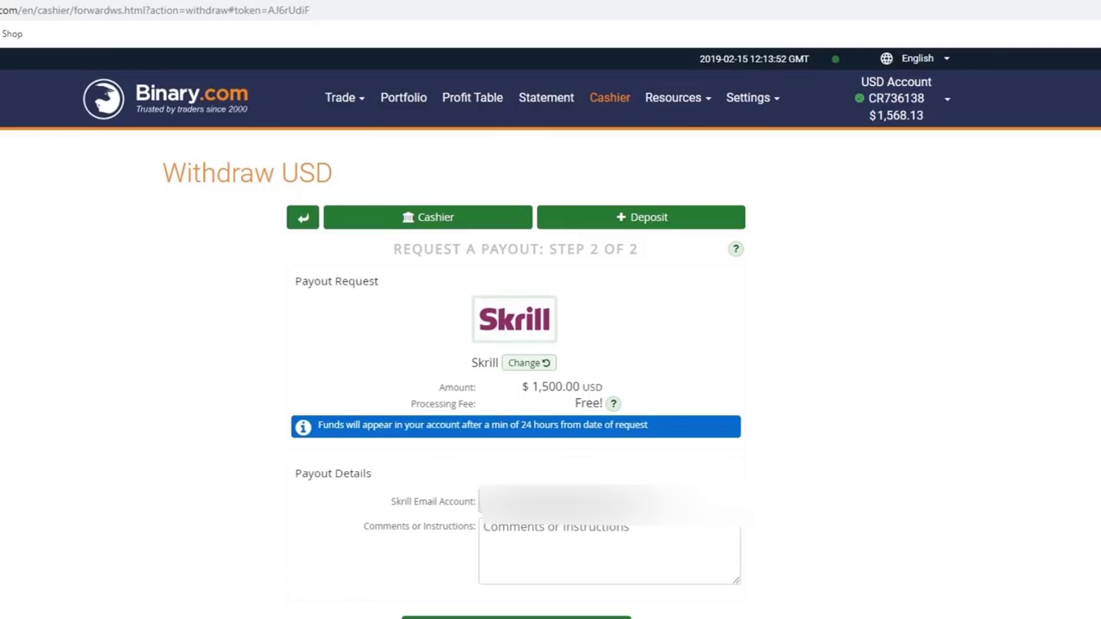
left_click_drag(432, 388, 602, 388)
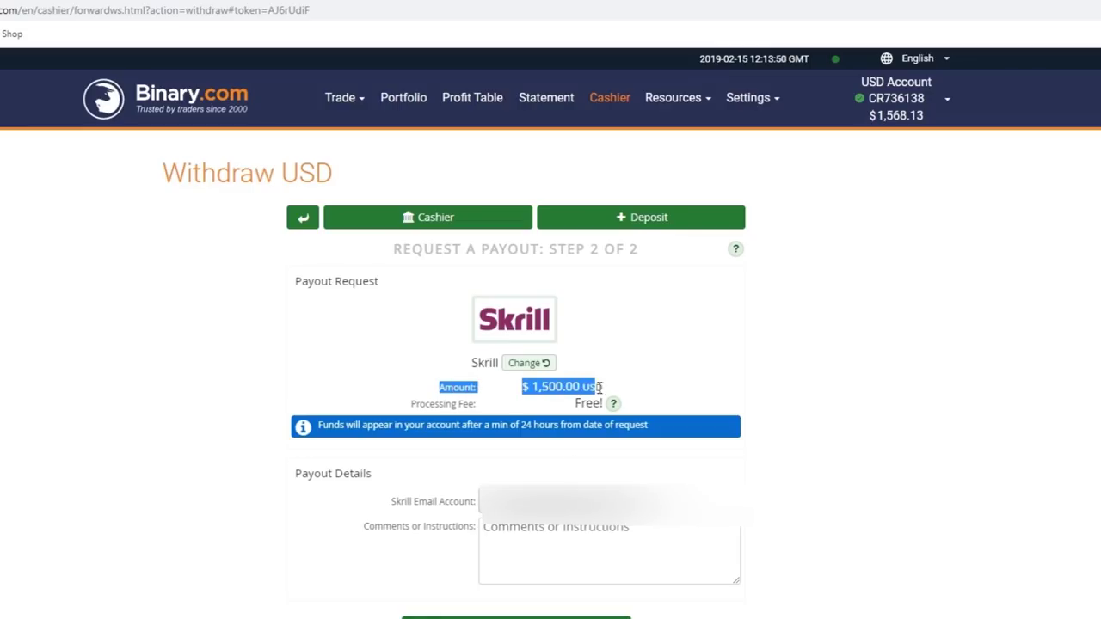
left_click(638, 389)
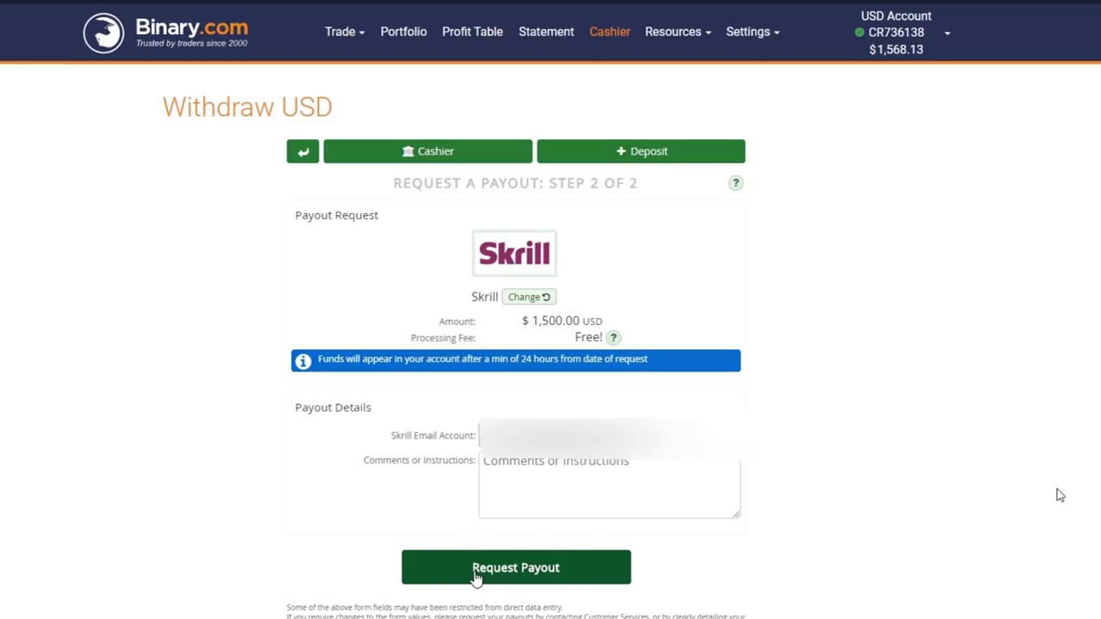
Step: Submit the Skrill payout request and review the transaction details in its confirmation
left_click(475, 574)
left_click_drag(444, 298, 561, 305)
mouse_move(570, 353)
left_mouse_down()
mouse_move(573, 381)
mouse_move(437, 386)
left_mouse_up()
left_click(437, 377)
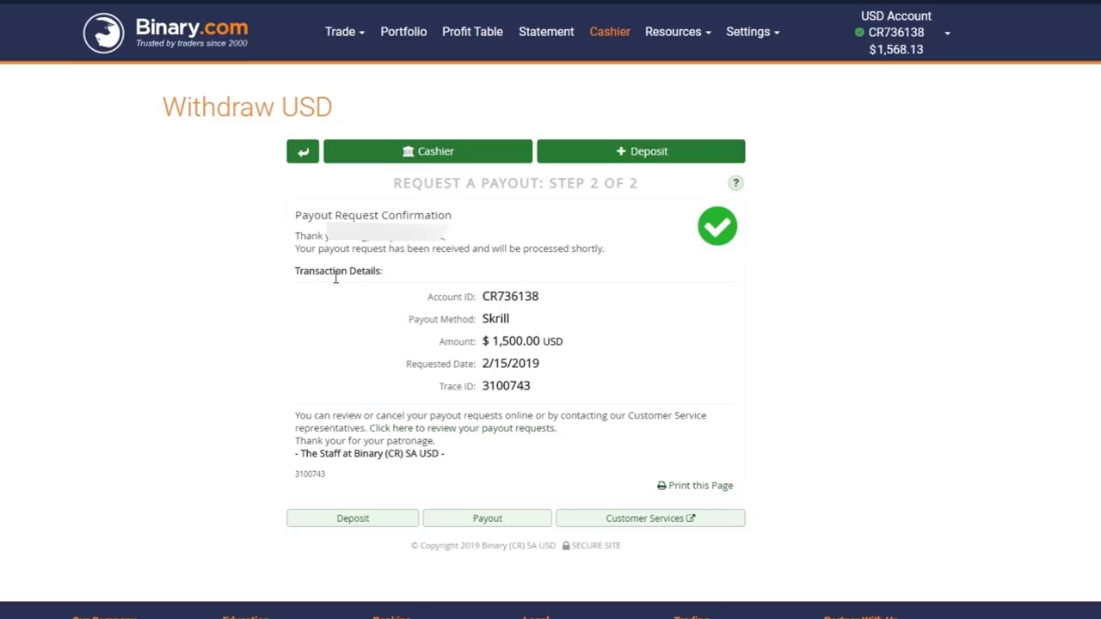
double_click(498, 319)
left_click_drag(440, 341, 504, 364)
left_click(571, 374)
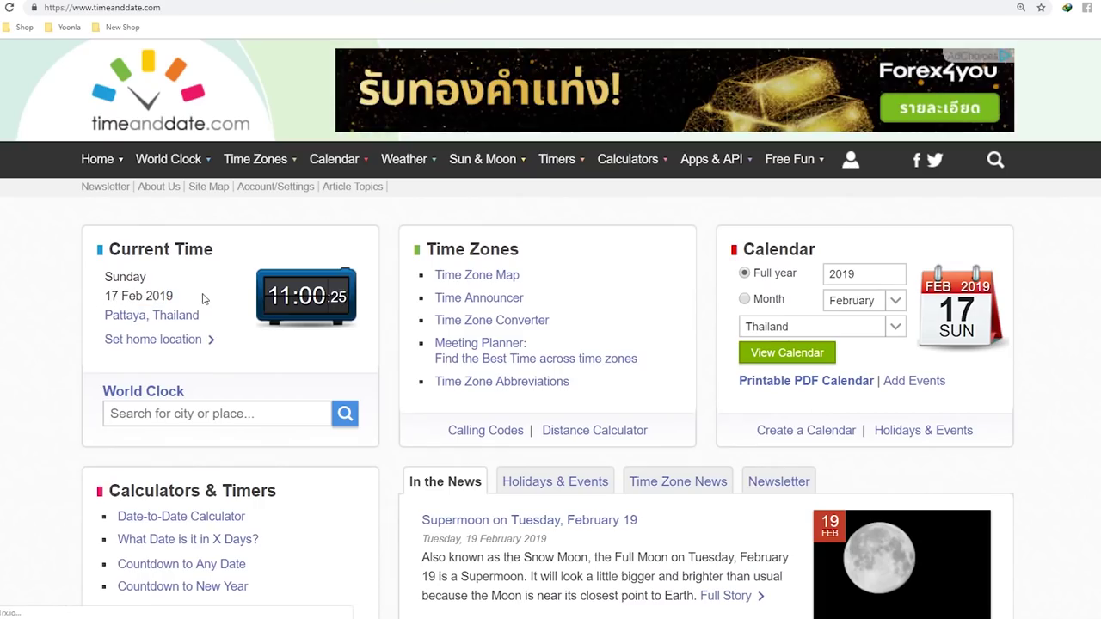
Step: Check the current date and time on timeanddate.com
left_click_drag(112, 296, 289, 298)
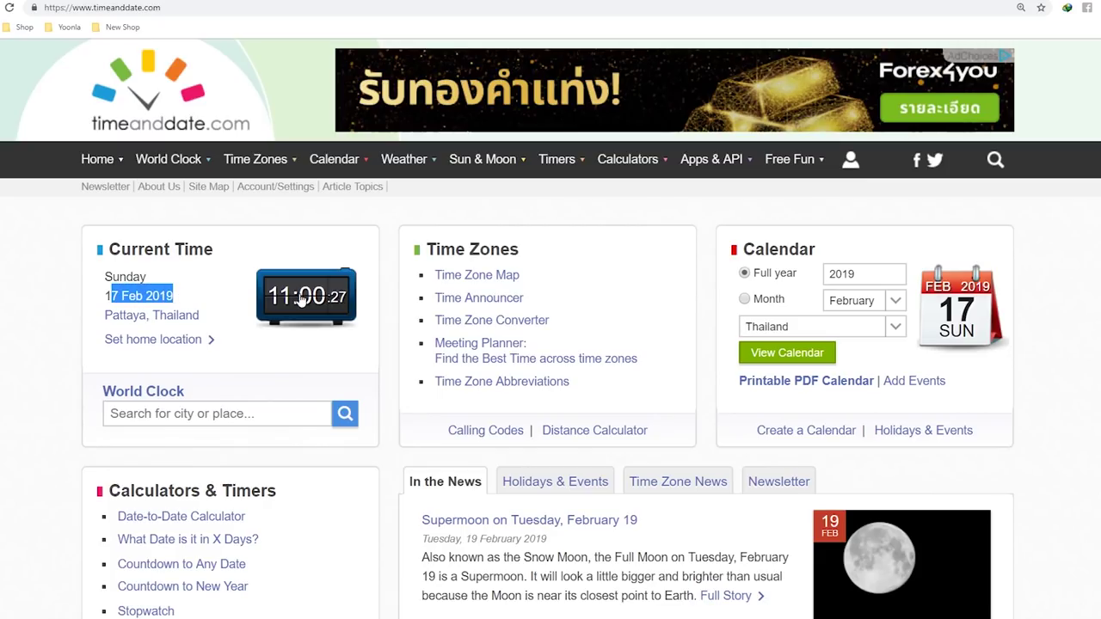
left_click(289, 298)
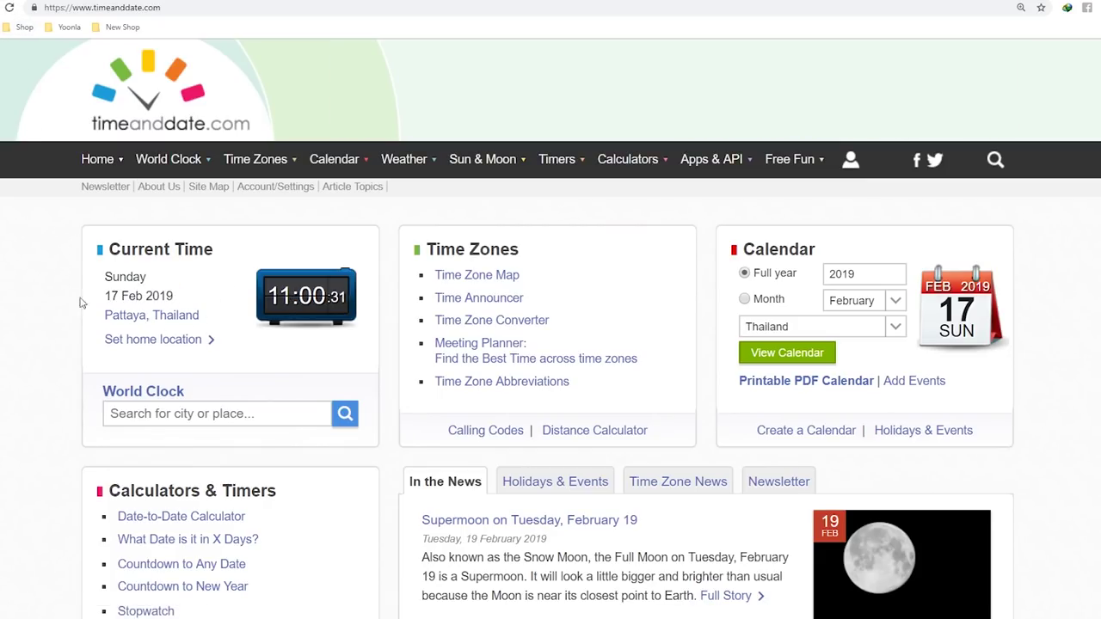
left_click_drag(104, 299, 186, 301)
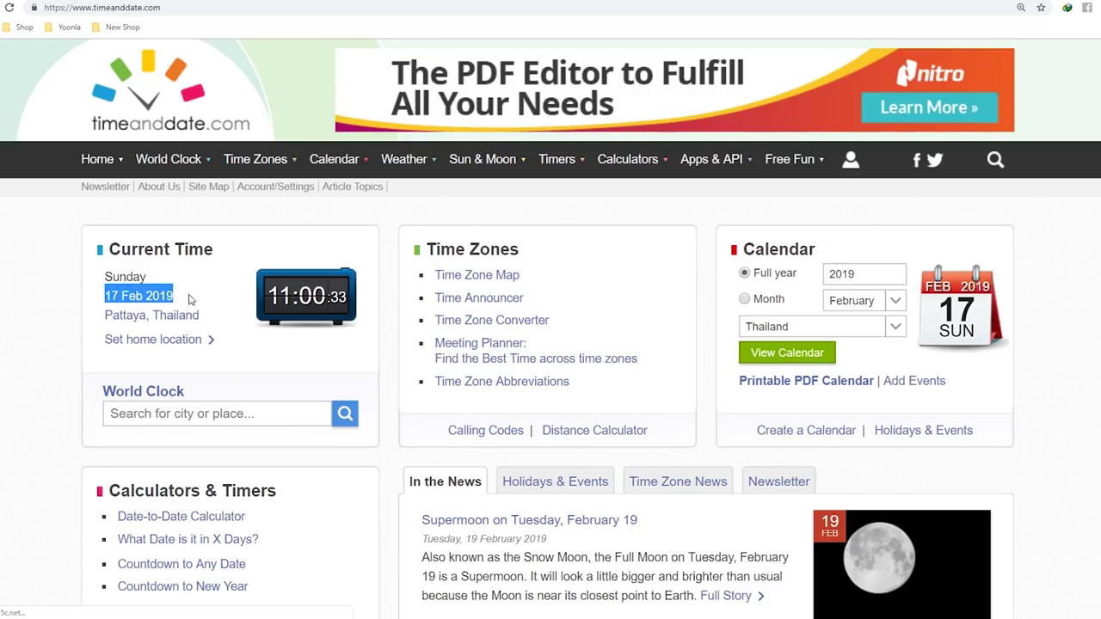
left_click(190, 299)
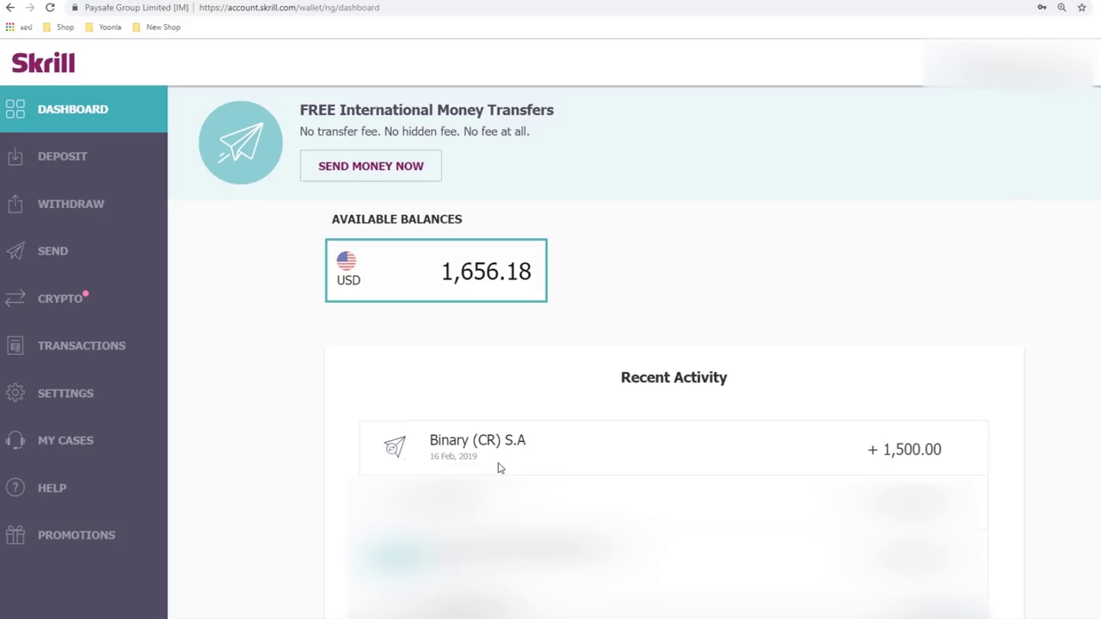
Step: In Skrill, open the transaction history and show the details of the 16 Feb 2019 transfer from Binary (CR) S.A
left_click(75, 358)
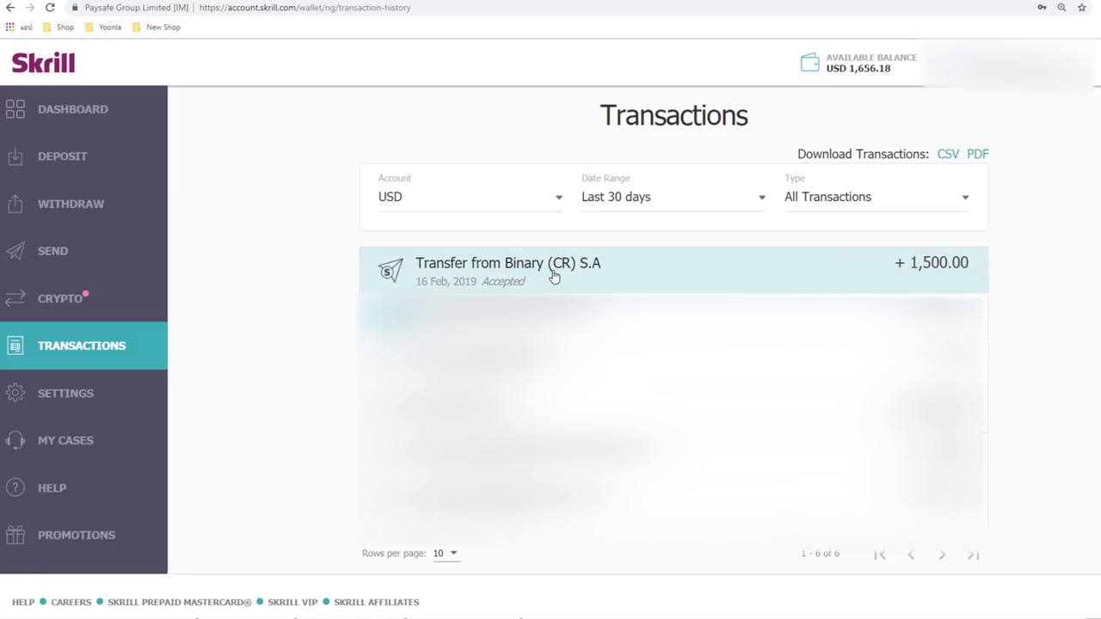
left_click(585, 278)
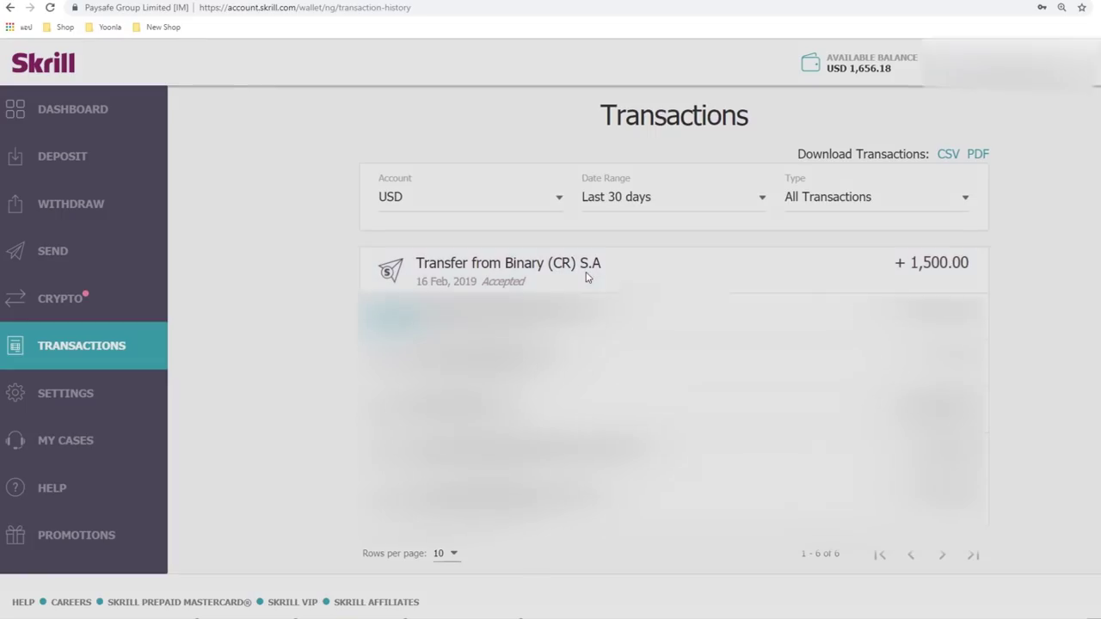
double_click(602, 293)
left_click(658, 301)
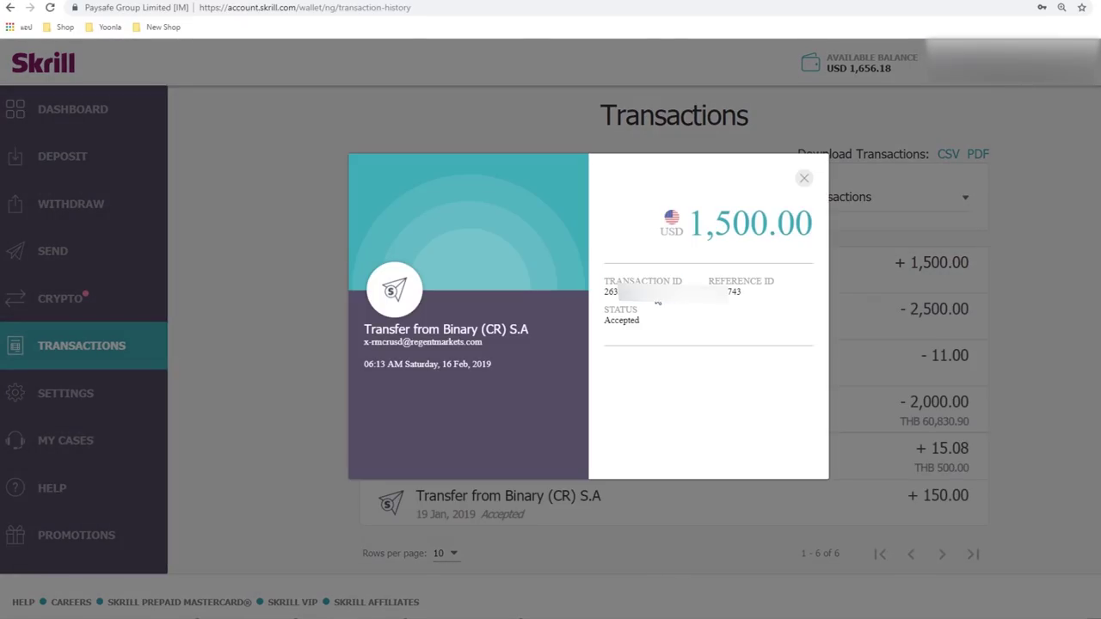
Step: Examine the transfer's reference ID, status, date and amount, and close its details
triple_click(726, 293)
left_click(676, 319)
triple_click(647, 325)
left_click(565, 347)
left_click_drag(442, 364, 493, 362)
left_click(431, 389)
left_click_drag(689, 223, 764, 221)
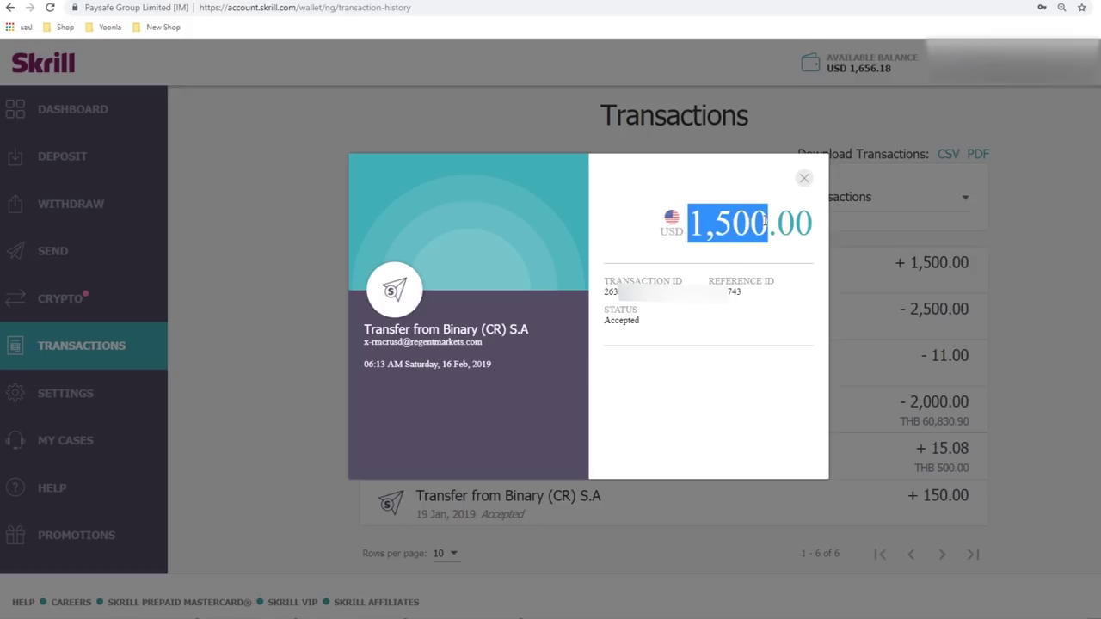
left_click(319, 273)
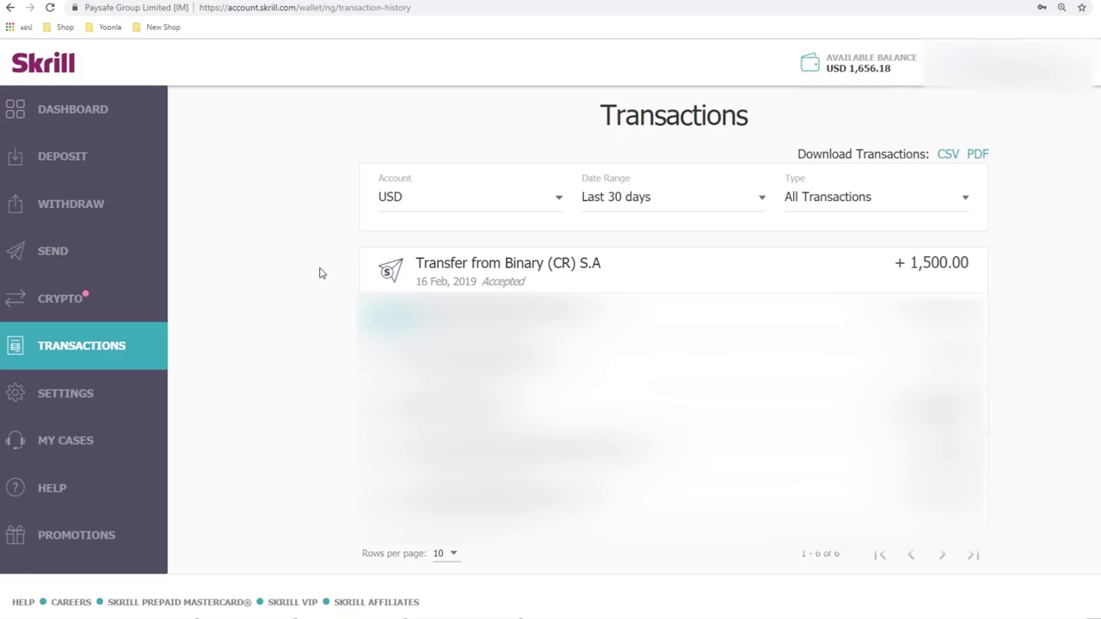
Step: Set up a bank account withdrawal of 1500 USD to the saved Kasikornbank account
left_click(91, 213)
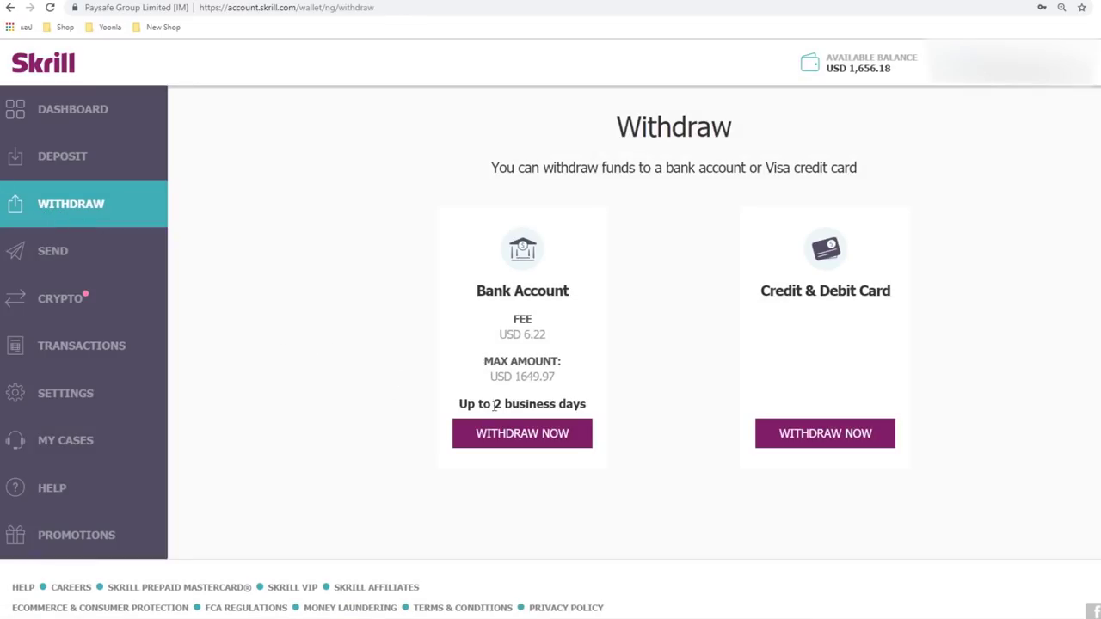
left_click(523, 440)
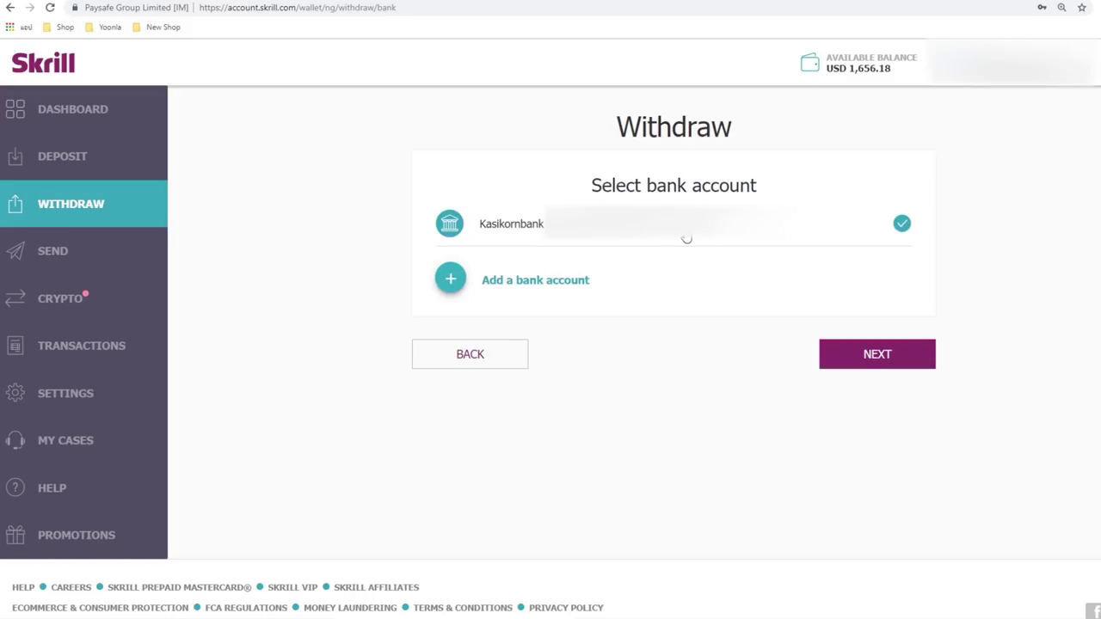
left_click(850, 367)
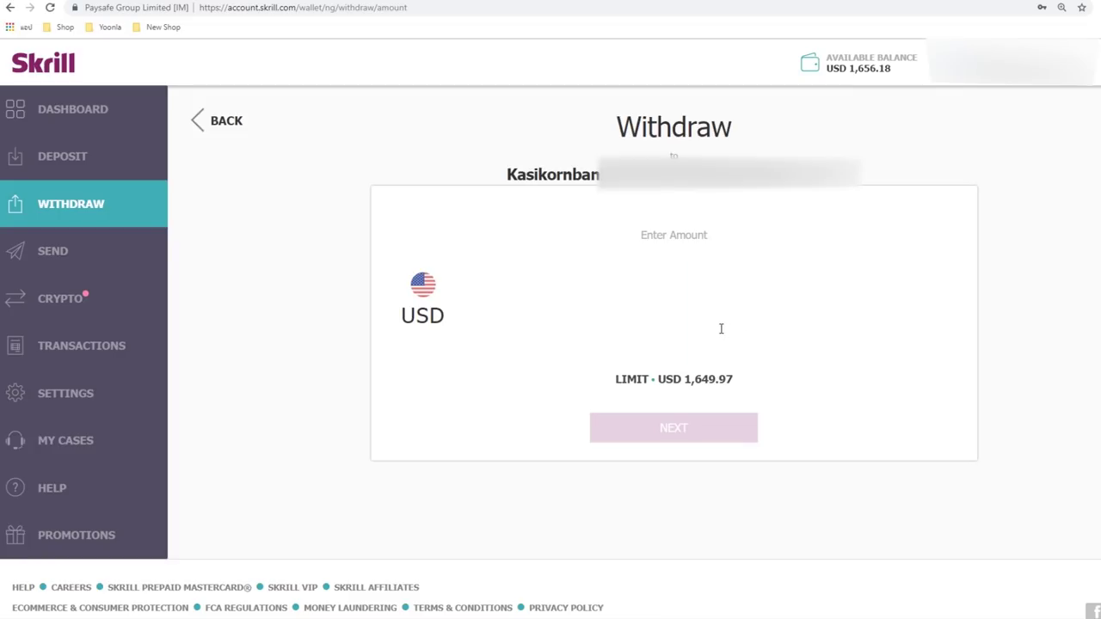
type("1500")
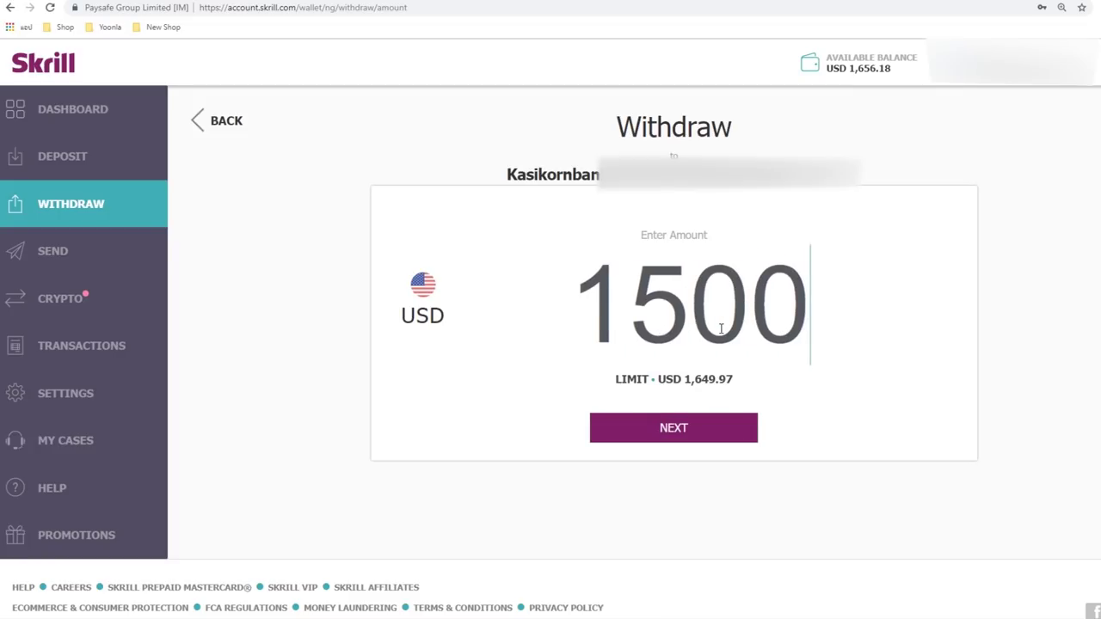
left_click(672, 432)
Step: Review the amount, receiving bank and total sent in the withdrawal summary, and confirm the withdrawal
left_click_drag(616, 100, 745, 109)
left_click_drag(678, 159, 767, 168)
left_click_drag(505, 199, 659, 203)
left_click(689, 207)
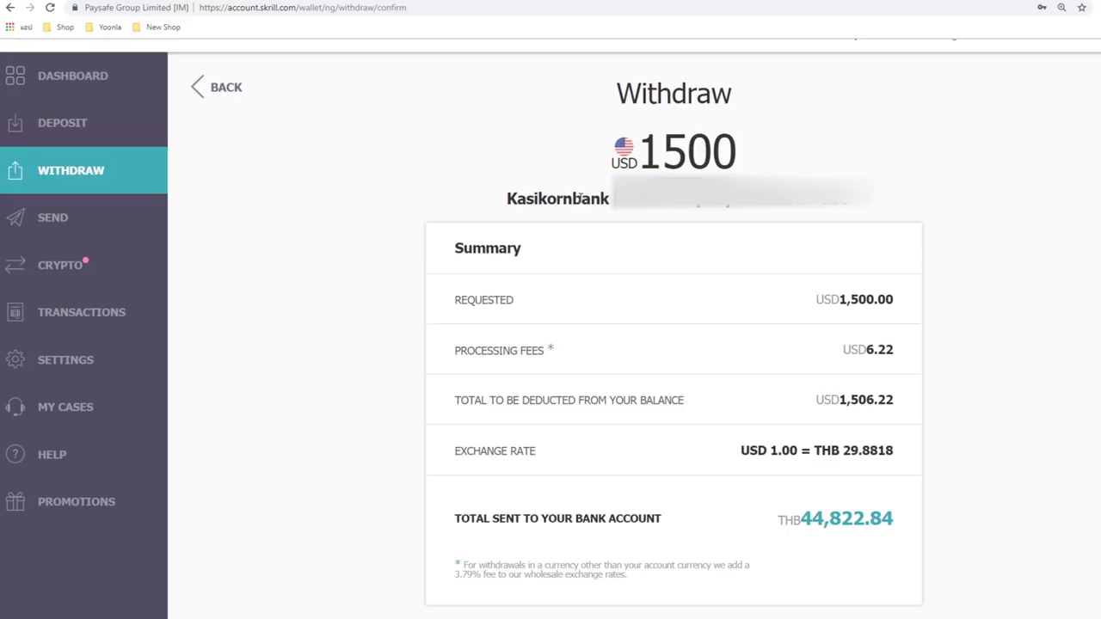
left_click_drag(796, 515, 880, 526)
left_click(855, 540)
mouse_move(847, 538)
left_mouse_down()
mouse_move(813, 526)
mouse_move(826, 542)
left_mouse_up()
left_click(825, 547)
scroll(824, 548, "down", 1)
left_click(662, 556)
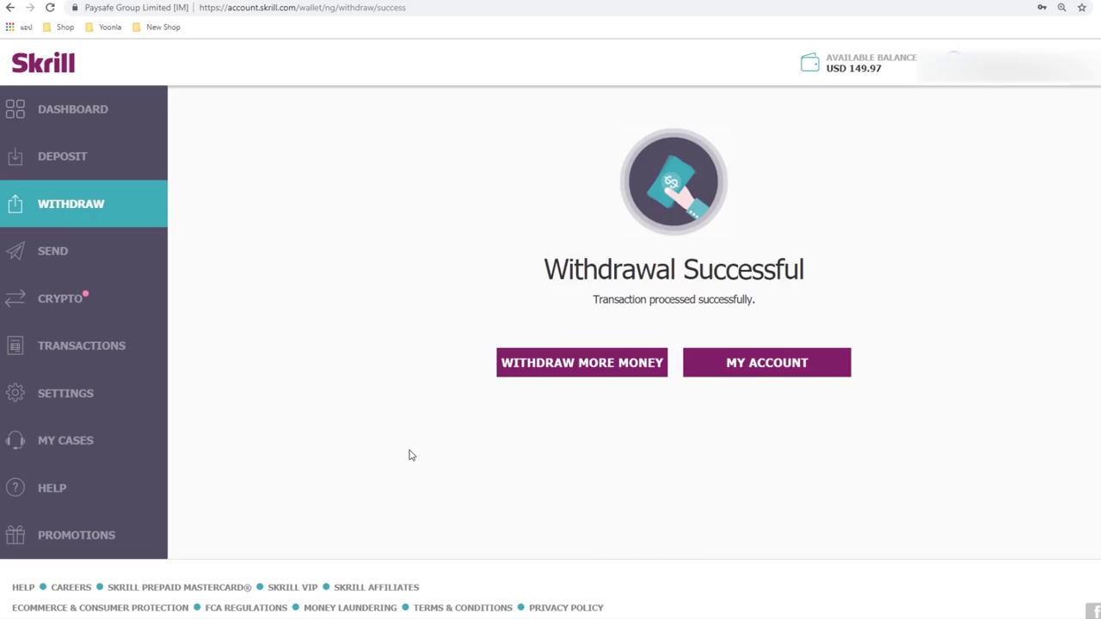